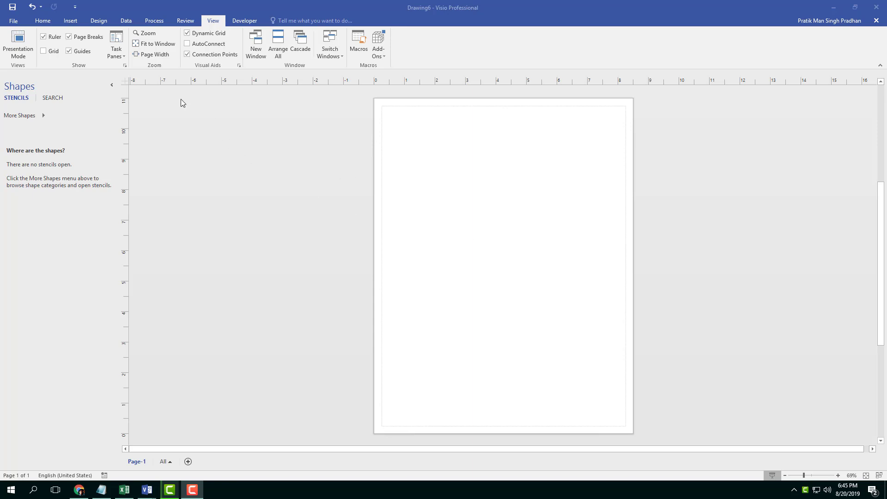
Show the page grid and change horizontal grid spacing from Fine to Normal.
{"action": "left_click", "coordinate": [43, 51]}
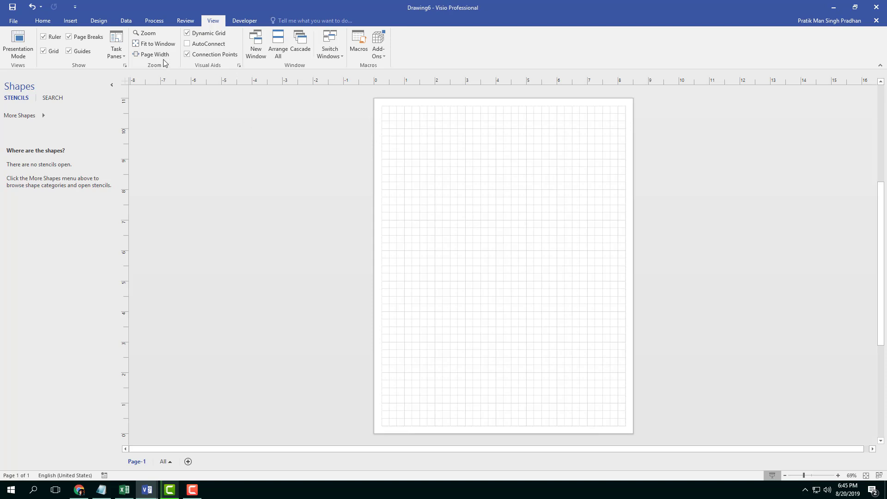
{"action": "left_click", "coordinate": [125, 65]}
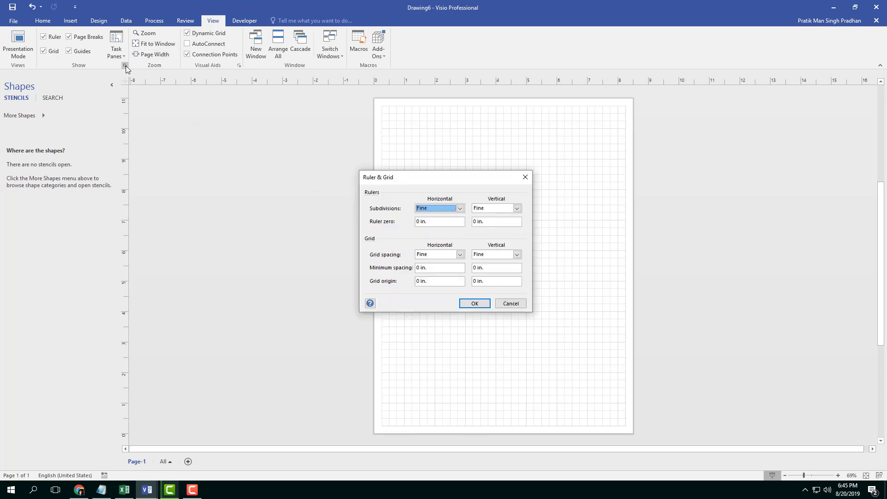
{"action": "left_click", "coordinate": [460, 254]}
{"action": "left_click", "coordinate": [456, 269]}
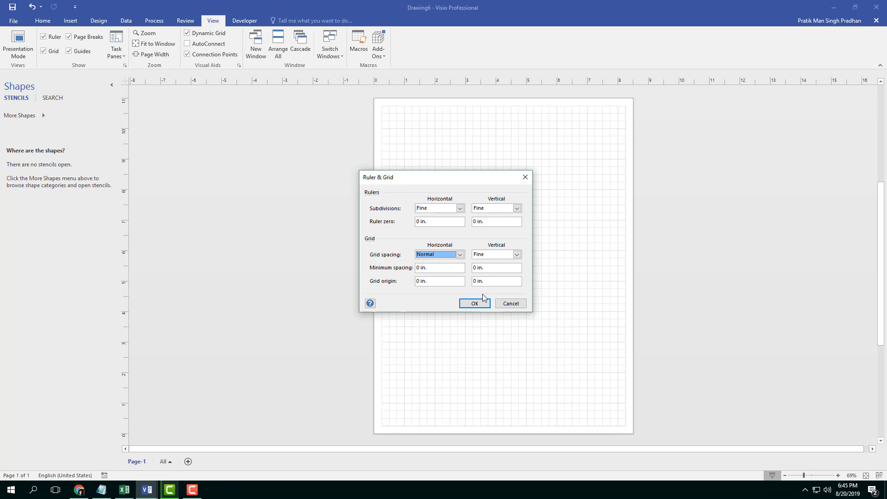
{"action": "left_click", "coordinate": [476, 303]}
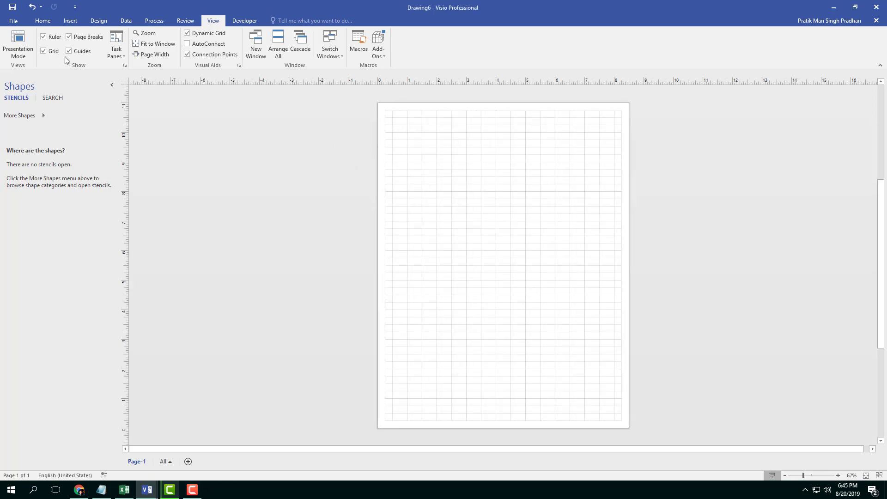
In Ruler & Grid, set horizontal spacing to Fine, minimum spacing .5, grid origin 1.
{"action": "left_click", "coordinate": [125, 65]}
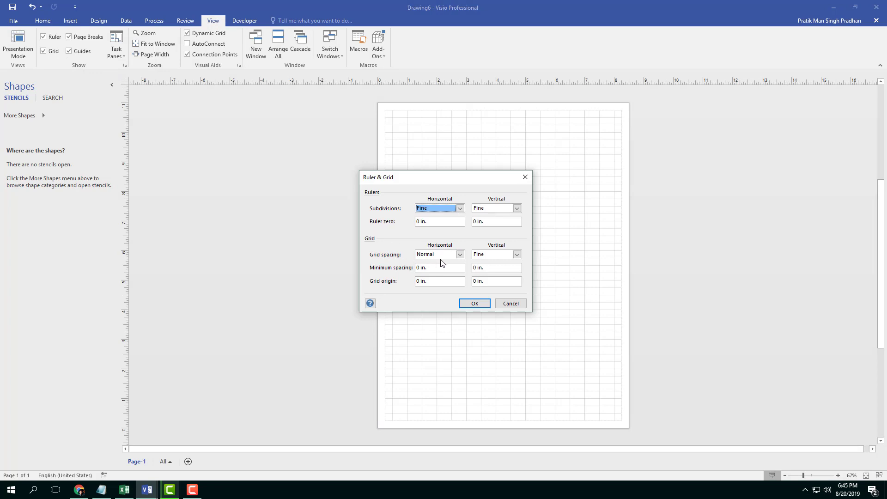
{"action": "left_click", "coordinate": [459, 254]}
{"action": "left_click", "coordinate": [437, 268]}
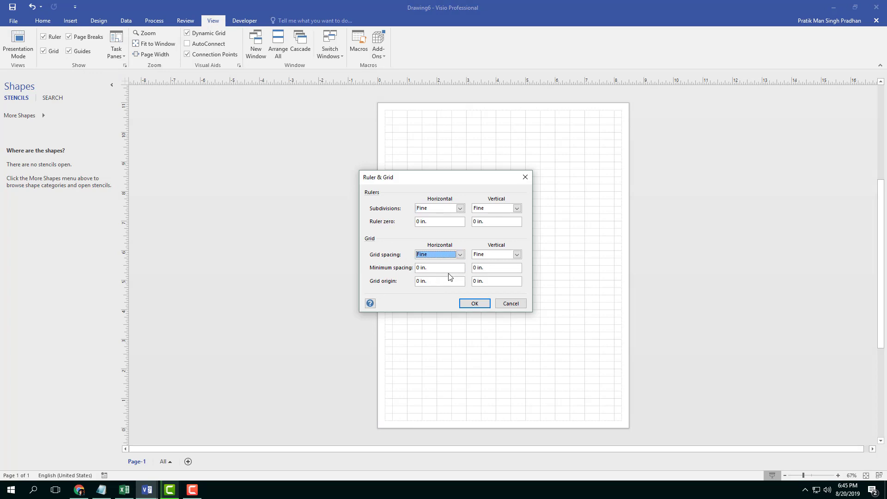
{"action": "key", "text": "Tab"}
{"action": "double_click", "coordinate": [478, 269]}
{"action": "left_click_drag", "start_coordinate": [408, 282], "coordinate": [365, 285]}
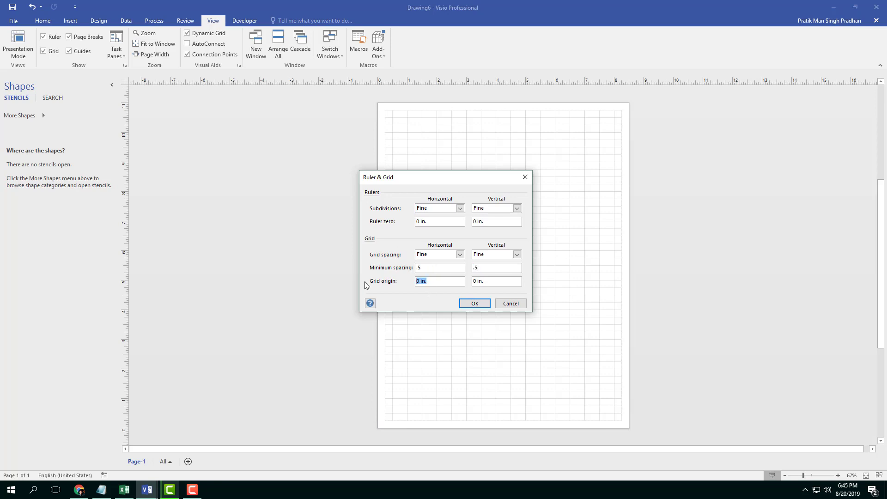
{"action": "type", "text": "11"}
{"action": "left_click", "coordinate": [484, 304]}
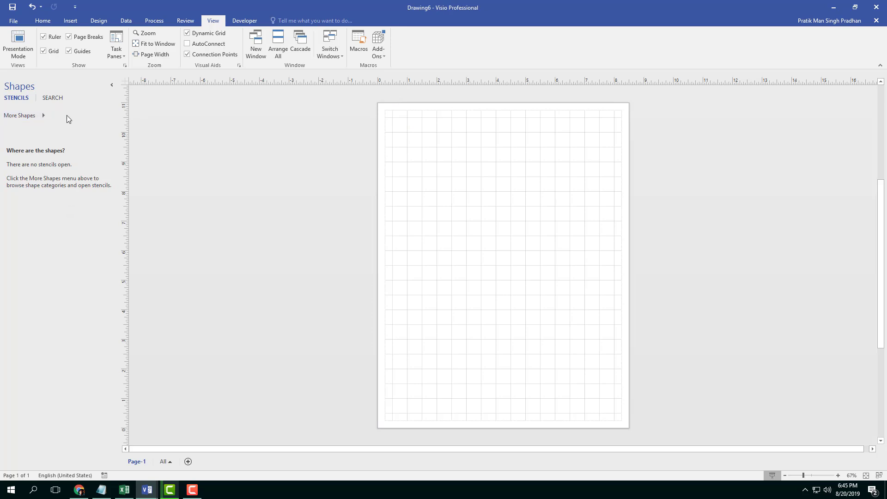
Add the Favorites stencil and the General > Basic Shapes stencil to the Shapes pane.
{"action": "left_click", "coordinate": [42, 113]}
{"action": "mouse_move", "coordinate": [135, 118]}
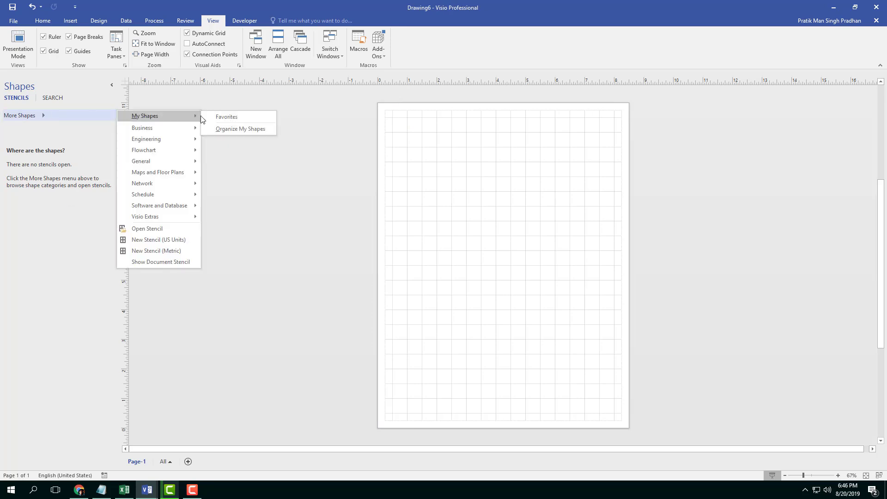
{"action": "left_click", "coordinate": [248, 119]}
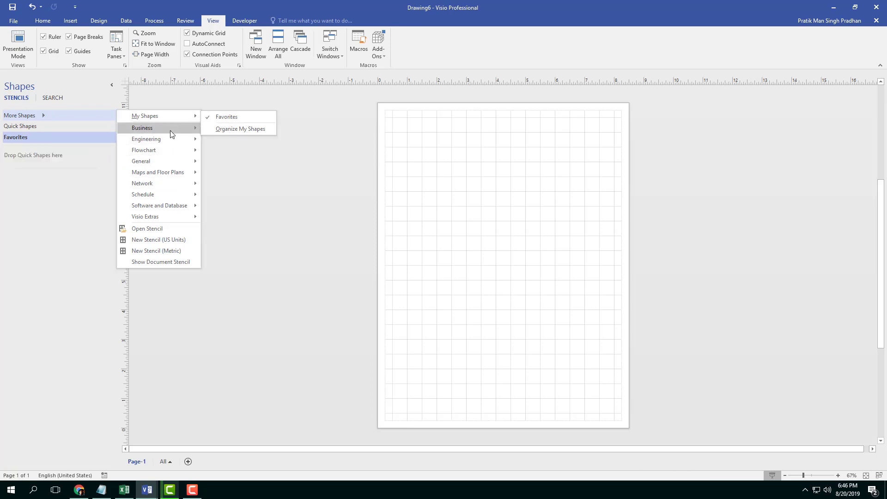
{"action": "mouse_move", "coordinate": [176, 160]}
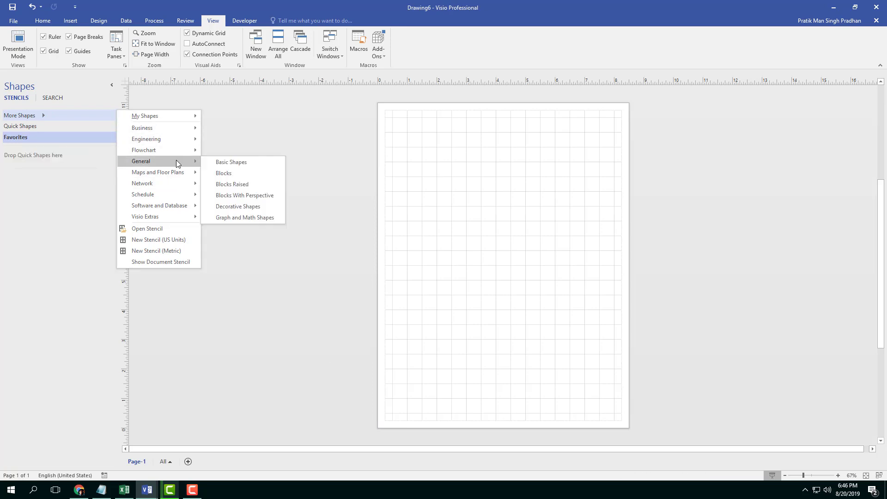
{"action": "left_click", "coordinate": [245, 164]}
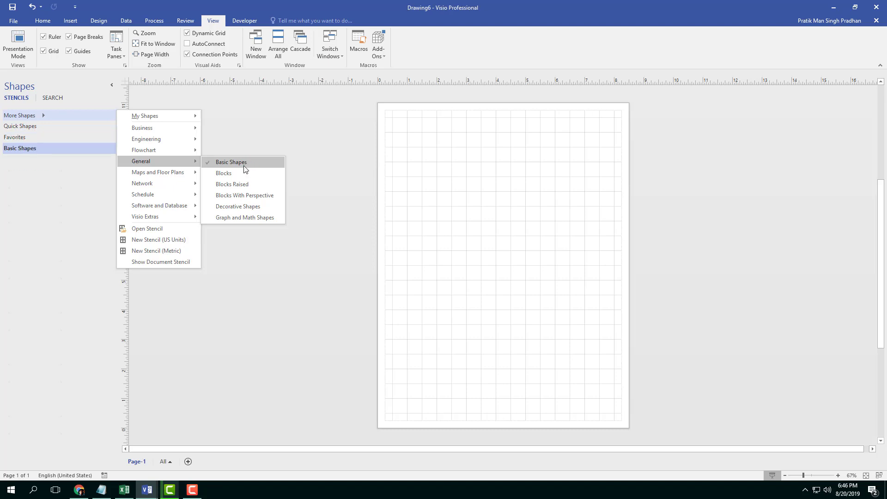
{"action": "left_click", "coordinate": [24, 153]}
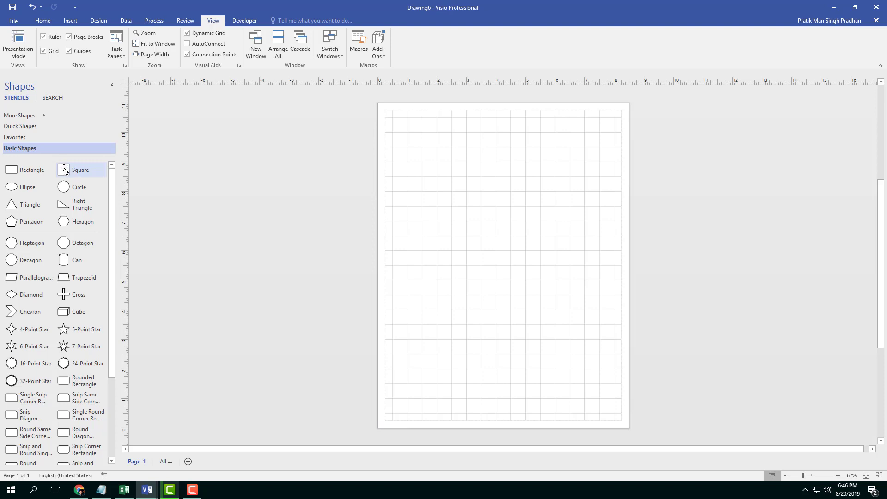
Place three rectangles side by side, resized to 1 in wide with differing heights.
{"action": "mouse_move", "coordinate": [69, 174]}
{"action": "left_mouse_down"}
{"action": "mouse_move", "coordinate": [457, 212]}
{"action": "mouse_move", "coordinate": [426, 194]}
{"action": "mouse_move", "coordinate": [73, 174]}
{"action": "mouse_move", "coordinate": [236, 230]}
{"action": "mouse_move", "coordinate": [437, 191]}
{"action": "mouse_move", "coordinate": [428, 172]}
{"action": "mouse_move", "coordinate": [424, 295]}
{"action": "mouse_move", "coordinate": [426, 248]}
{"action": "mouse_move", "coordinate": [483, 311]}
{"action": "left_mouse_up"}
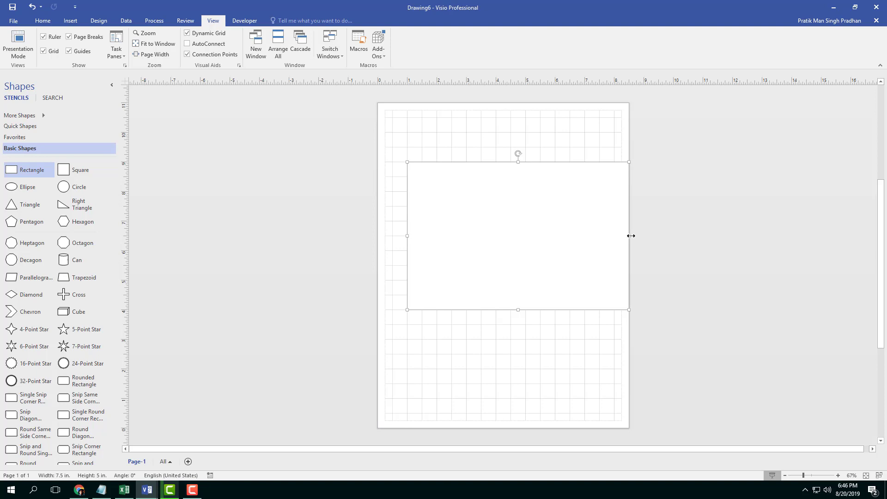
{"action": "left_click_drag", "start_coordinate": [428, 234], "coordinate": [438, 237]}
{"action": "left_click_drag", "start_coordinate": [16, 170], "coordinate": [490, 313]}
{"action": "left_click_drag", "start_coordinate": [48, 173], "coordinate": [572, 225]}
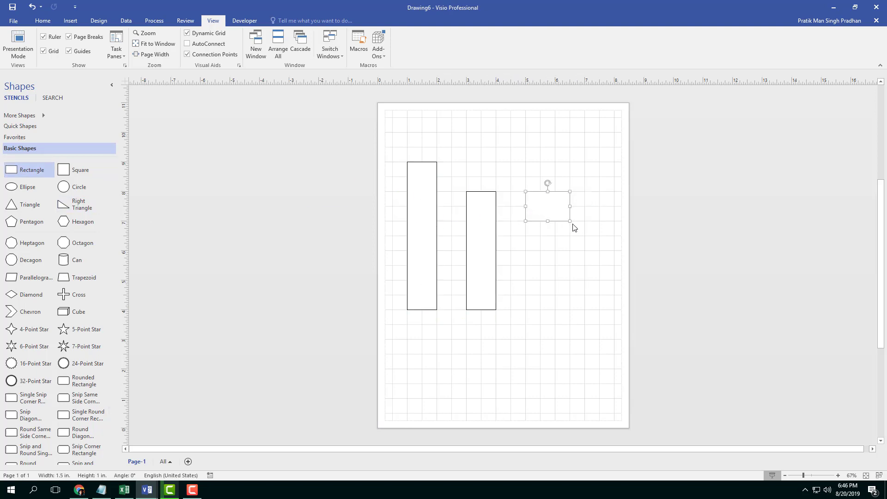
{"action": "left_click_drag", "start_coordinate": [553, 264], "coordinate": [550, 312]}
{"action": "left_click_drag", "start_coordinate": [540, 192], "coordinate": [554, 173]}
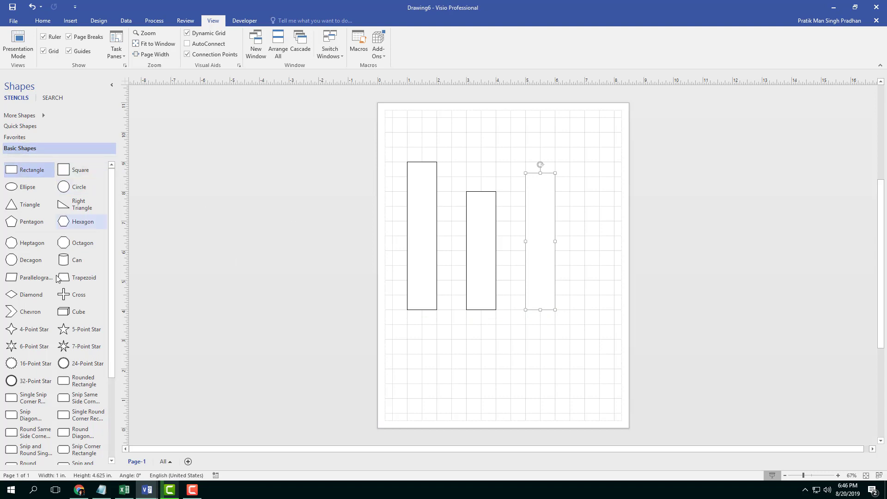
Add an L Shape and resize it into thin arms framing the bars, 5.75 in tall.
{"action": "scroll", "coordinate": [65, 287], "scroll_direction": "down", "scroll_amount": 1}
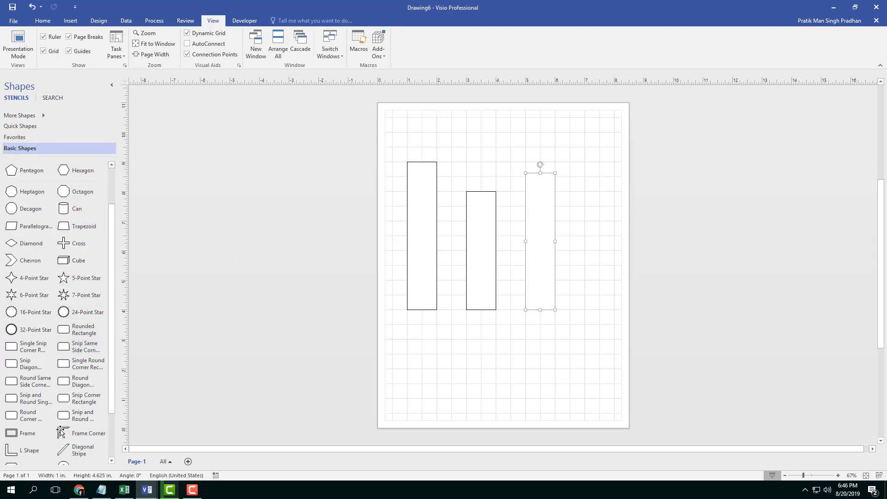
{"action": "scroll", "coordinate": [19, 458], "scroll_direction": "down", "scroll_amount": 1}
{"action": "left_click_drag", "start_coordinate": [27, 398], "coordinate": [418, 164]}
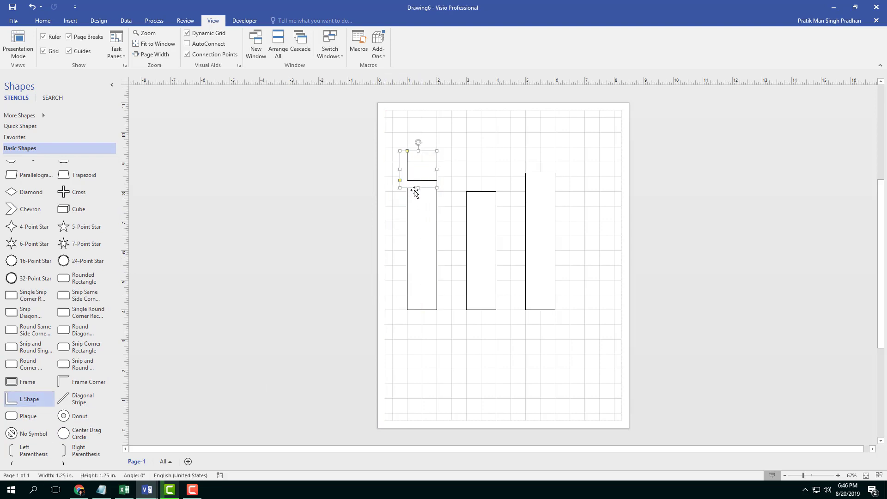
{"action": "left_click_drag", "start_coordinate": [418, 213], "coordinate": [413, 349]}
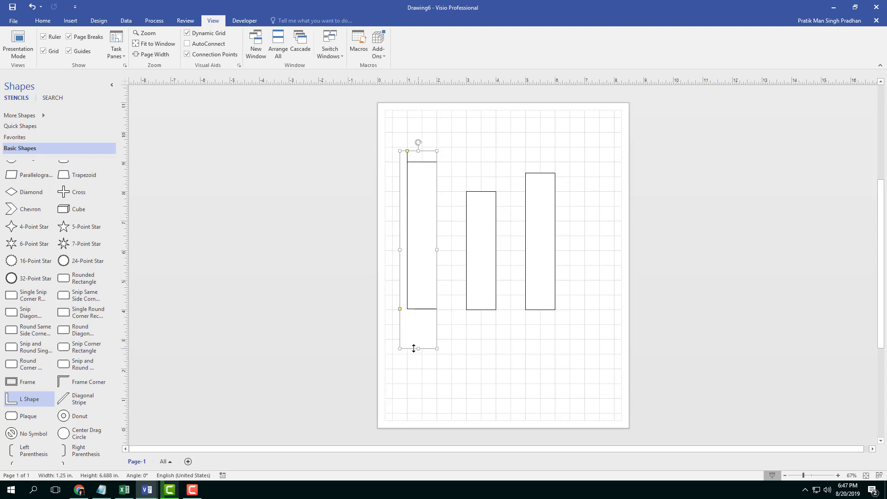
{"action": "left_click_drag", "start_coordinate": [438, 248], "coordinate": [590, 252]}
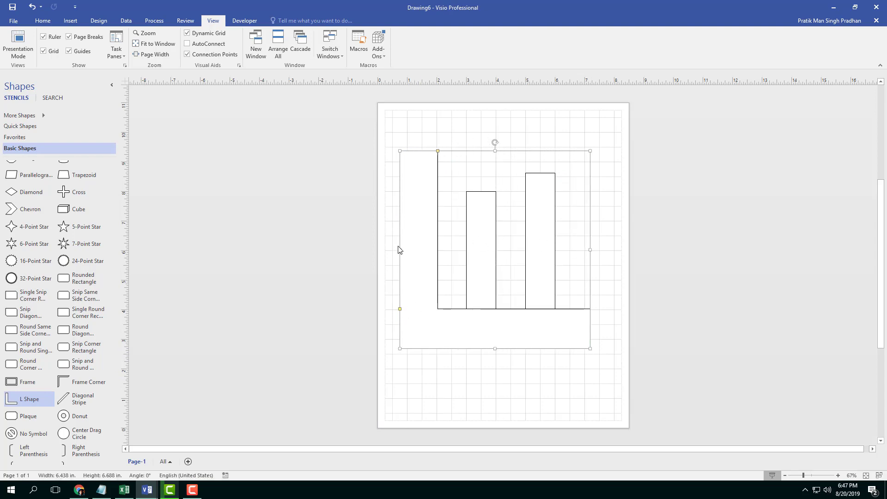
{"action": "left_click_drag", "start_coordinate": [397, 248], "coordinate": [384, 249]}
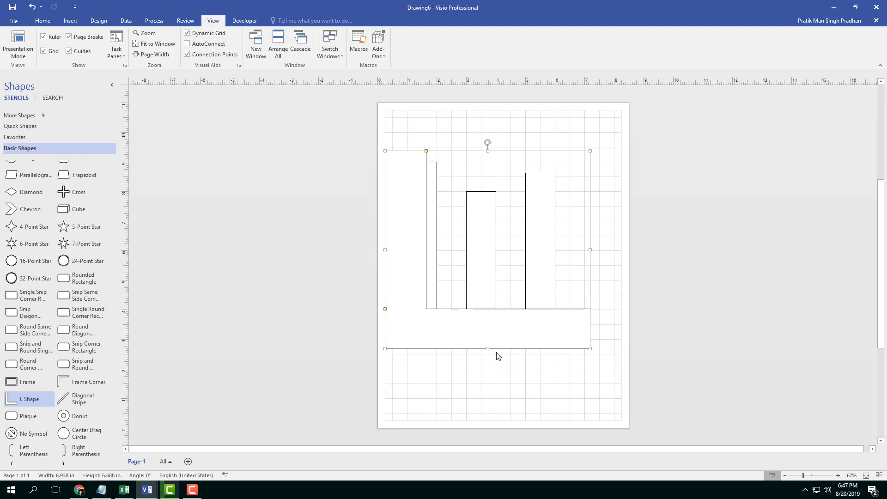
{"action": "left_click_drag", "start_coordinate": [487, 349], "coordinate": [487, 358]}
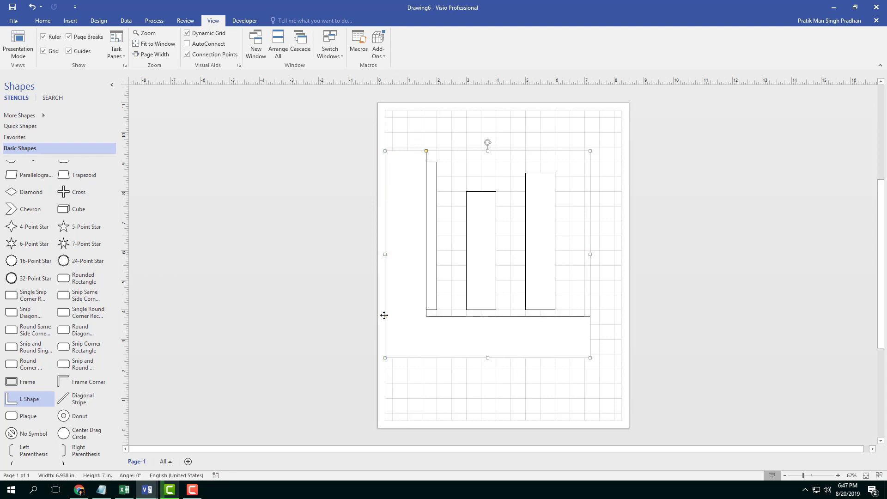
{"action": "mouse_move", "coordinate": [385, 315]}
{"action": "left_mouse_down"}
{"action": "mouse_move", "coordinate": [387, 337]}
{"action": "mouse_move", "coordinate": [395, 309]}
{"action": "left_mouse_up"}
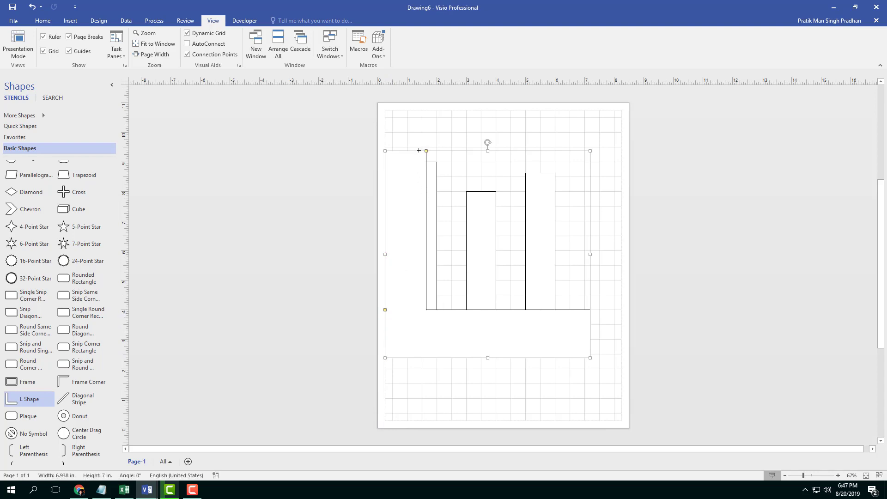
{"action": "left_click_drag", "start_coordinate": [418, 150], "coordinate": [391, 155]}
{"action": "left_click_drag", "start_coordinate": [488, 358], "coordinate": [487, 320]}
{"action": "left_click_drag", "start_coordinate": [385, 291], "coordinate": [386, 309]}
Select all the chart shapes and move them down and to the right.
{"action": "left_click", "coordinate": [685, 240]}
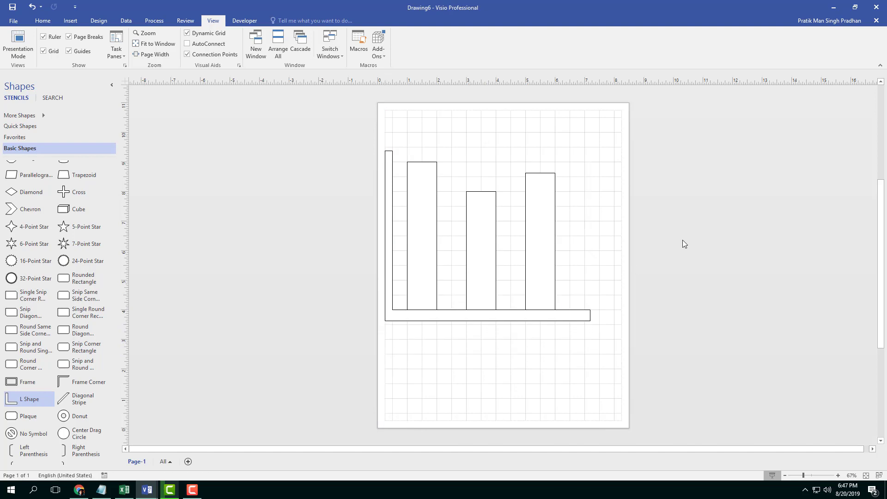
{"action": "left_click_drag", "start_coordinate": [657, 345], "coordinate": [308, 107]}
{"action": "left_click_drag", "start_coordinate": [422, 192], "coordinate": [438, 203]}
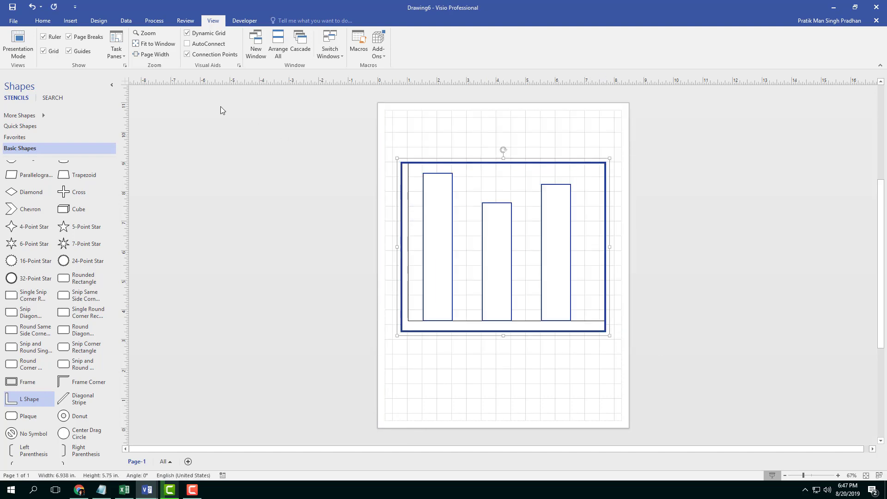
Apply the second Design theme with its orange variant to color the bars and axis.
{"action": "left_click", "coordinate": [97, 21]}
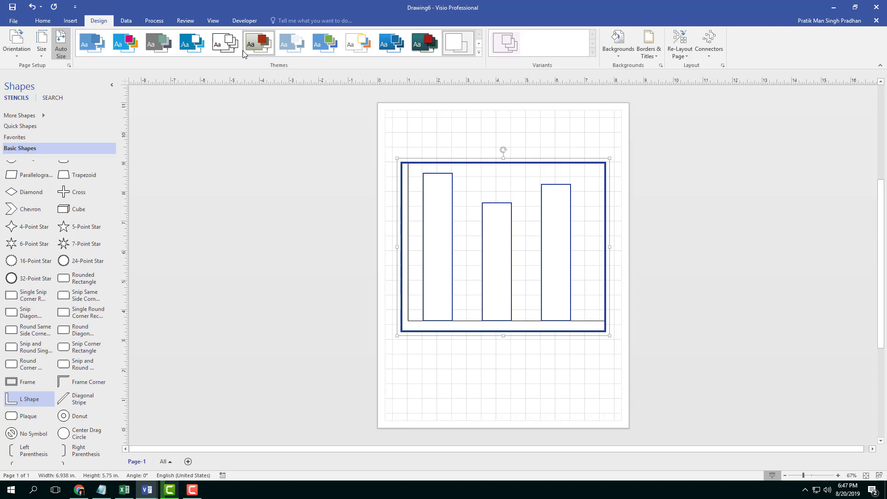
{"action": "left_click", "coordinate": [132, 48]}
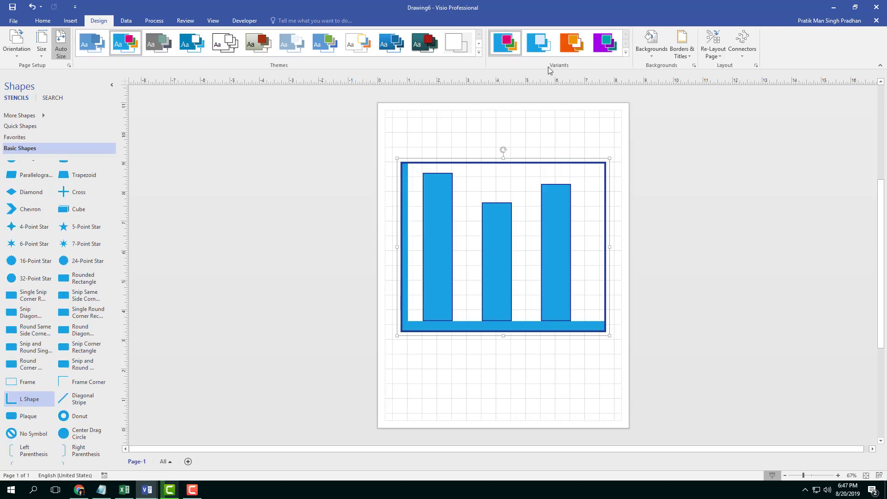
{"action": "left_click", "coordinate": [572, 43]}
{"action": "left_click", "coordinate": [681, 211]}
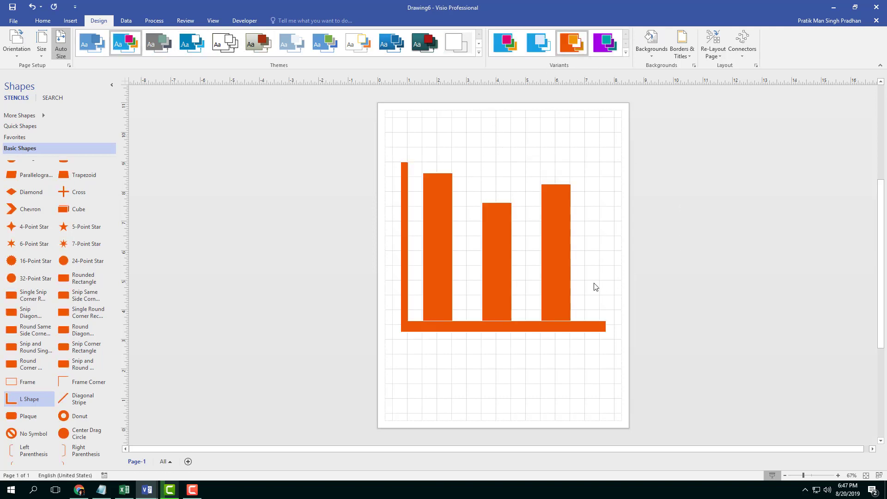